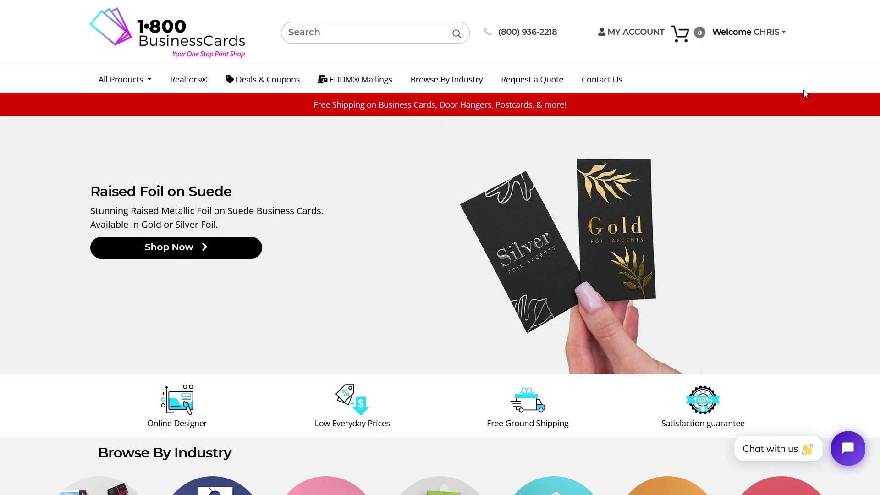
Open Standard Business Cards and keep 1000 cards, Front and Back printing and Square corners.
left_click(121, 79)
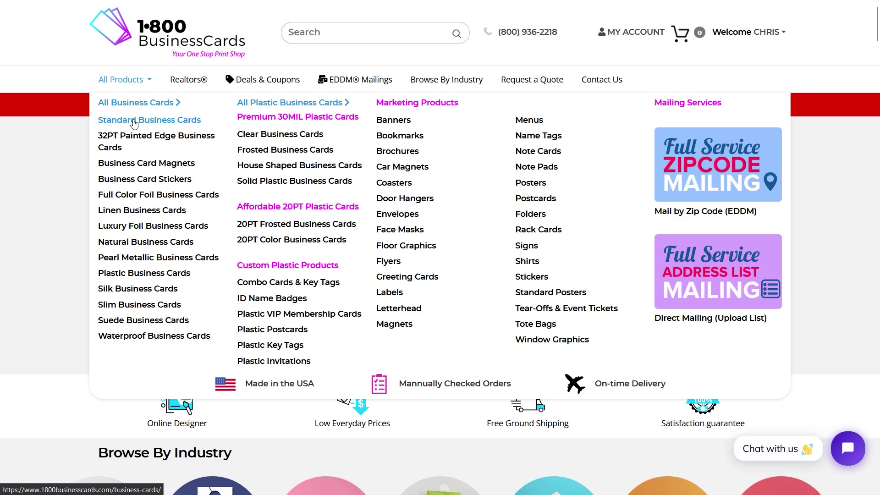
left_click(134, 123)
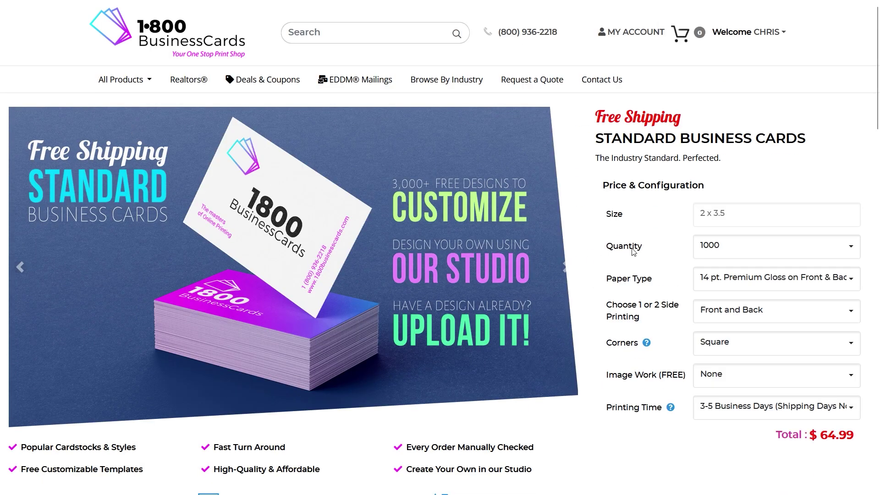
left_click(746, 254)
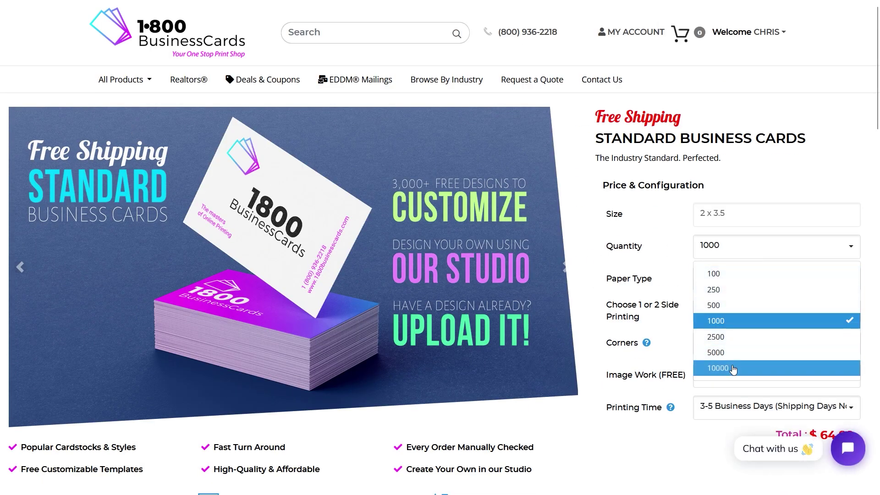
left_click(660, 264)
left_click(721, 279)
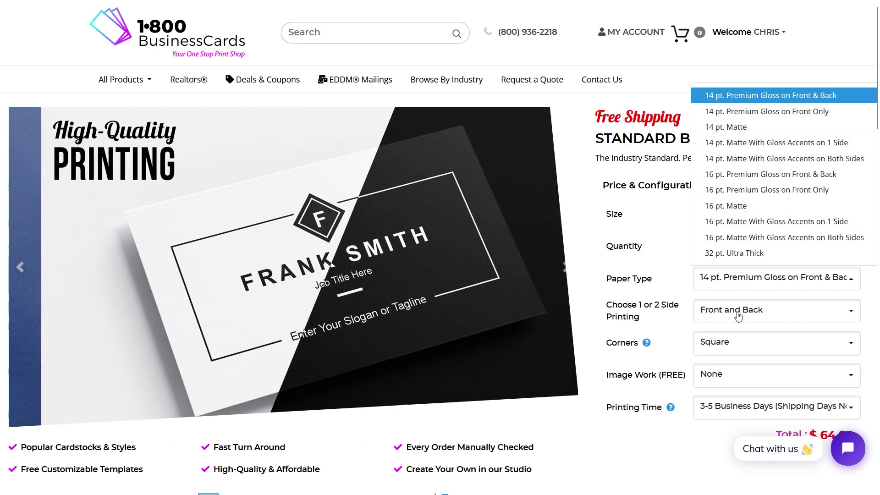
left_click(733, 307)
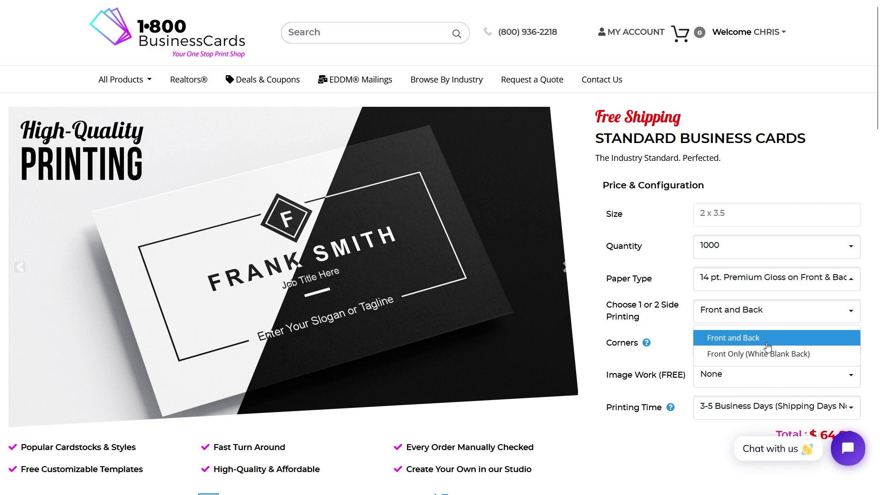
left_click(732, 344)
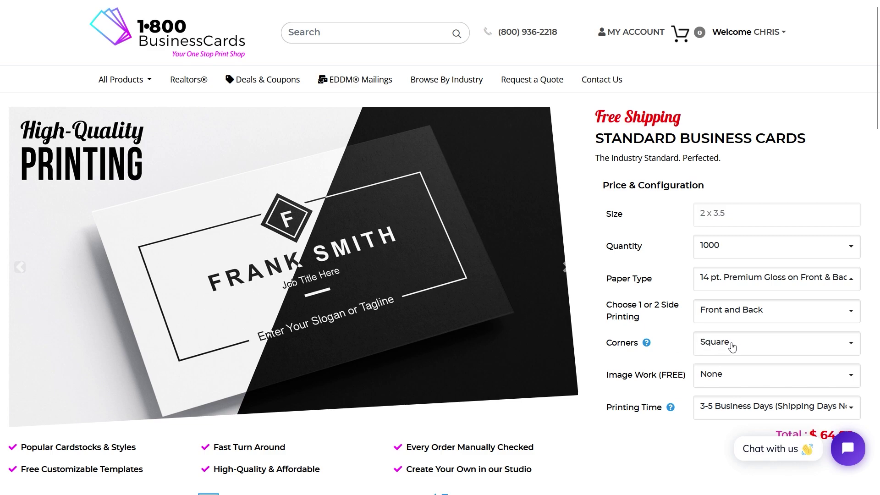
left_click(733, 347)
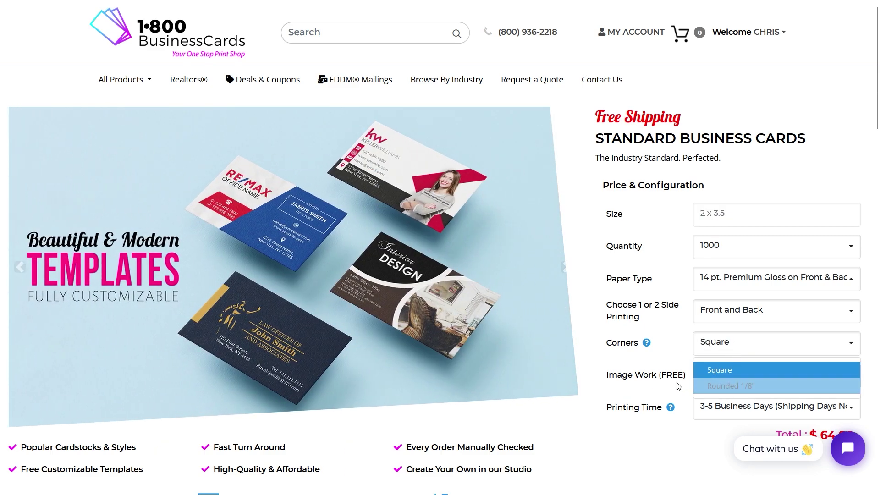
left_click(684, 388)
Open the Browse Designs catalogue and scroll down through the template grid.
scroll(662, 392, "down", 6)
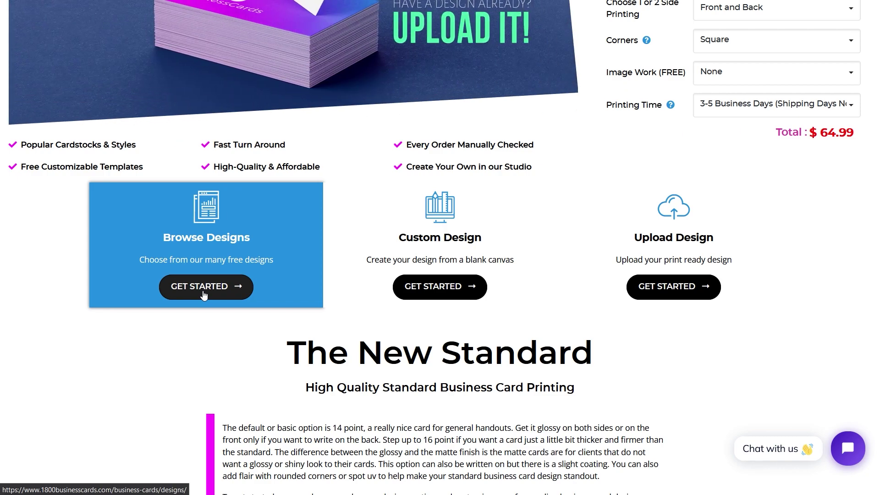
left_click(204, 294)
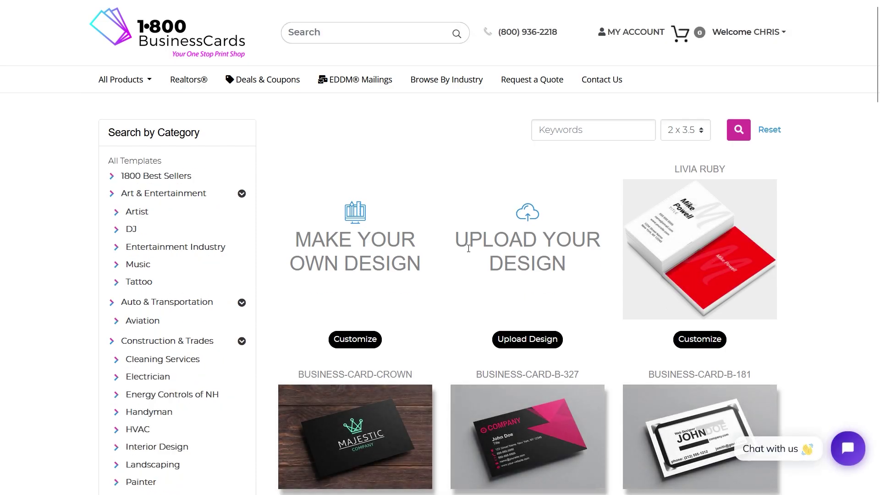
scroll(469, 249, "down", 3)
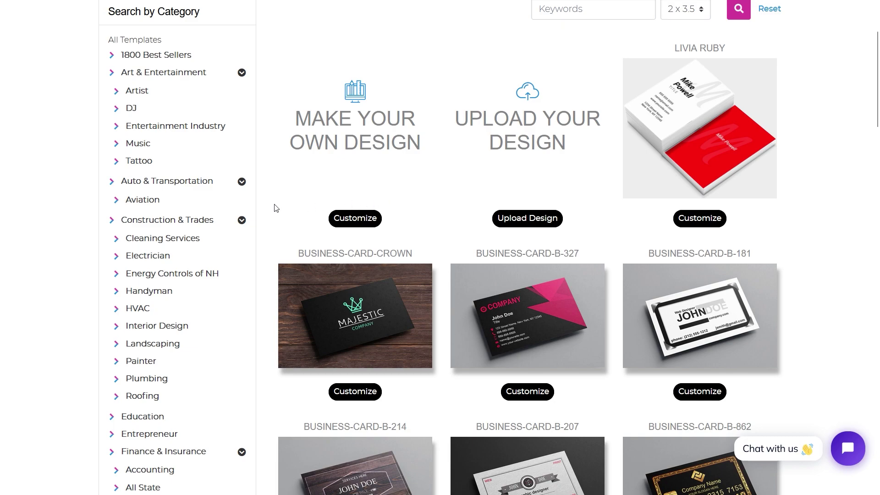
scroll(205, 401, "down", 3)
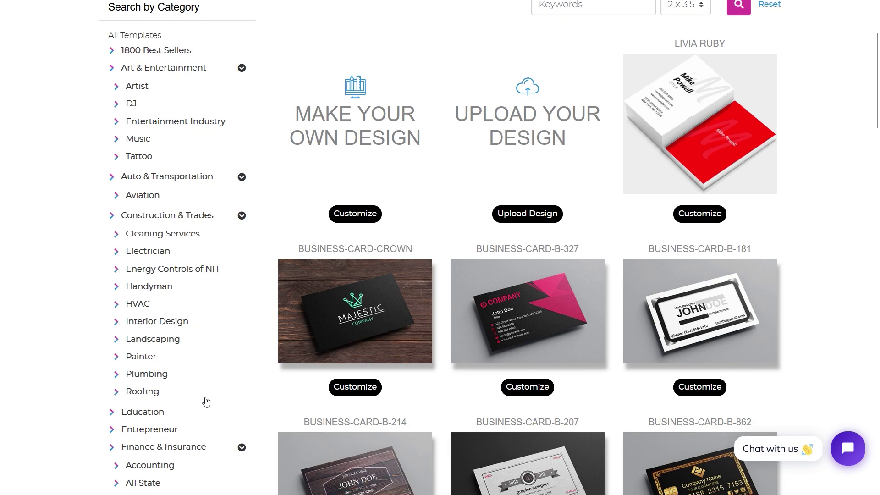
scroll(439, 268, "down", 7)
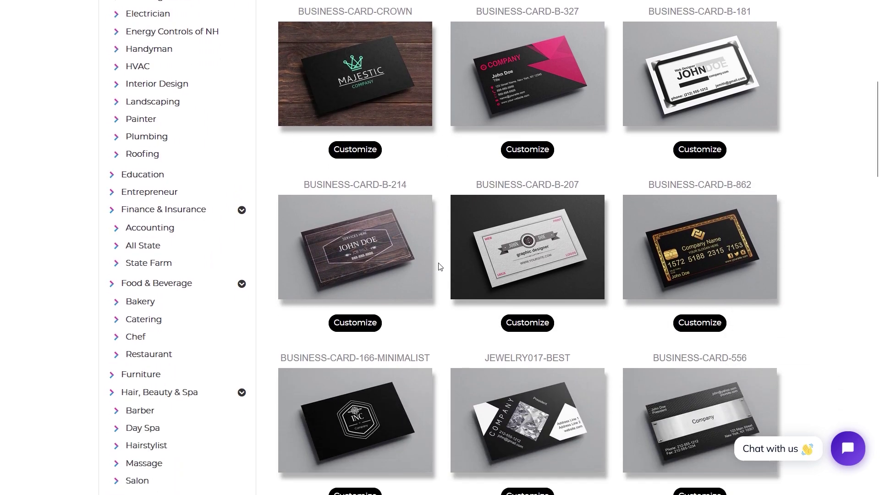
scroll(439, 267, "down", 3)
Load the business-card-b-311 template and replace the name John Doe with Mike Smith.
left_click(403, 297)
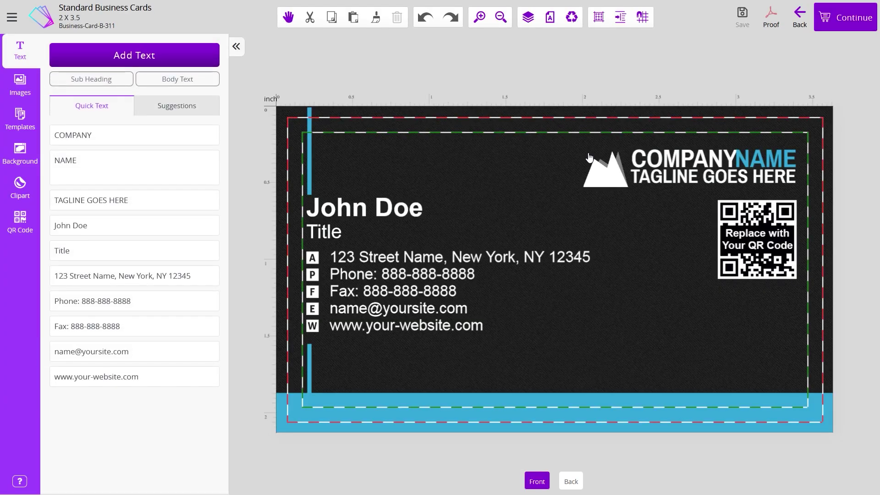
left_click(411, 211)
left_click(412, 210)
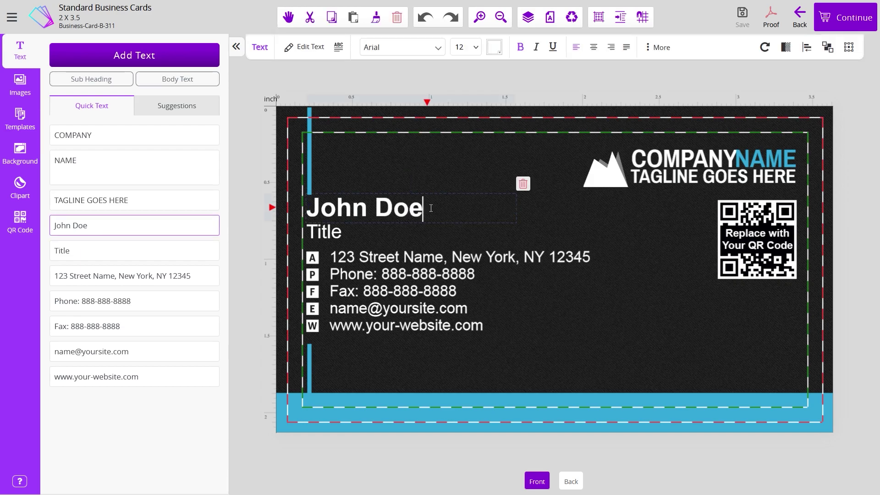
left_click_drag(433, 220, 305, 208)
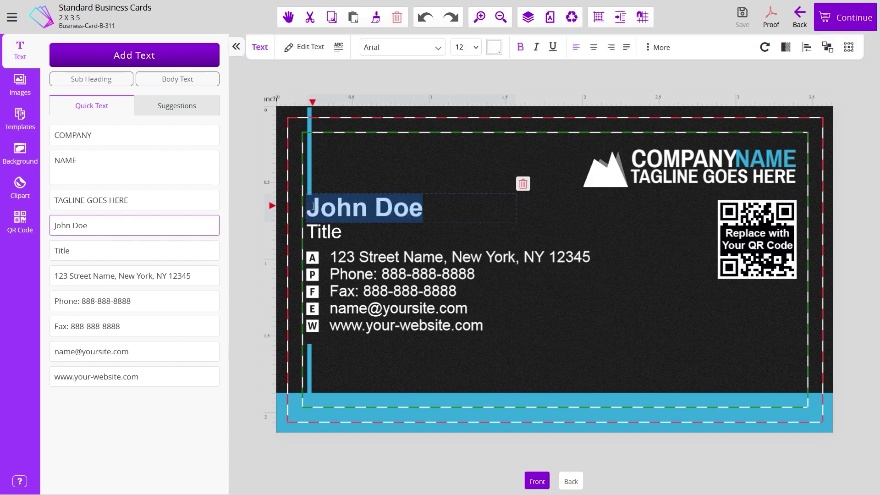
type("Mike Smith")
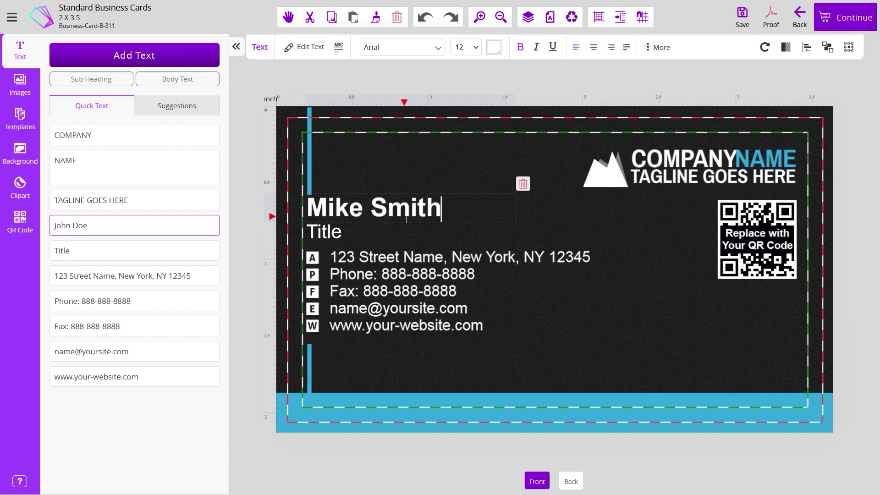
left_click(454, 234)
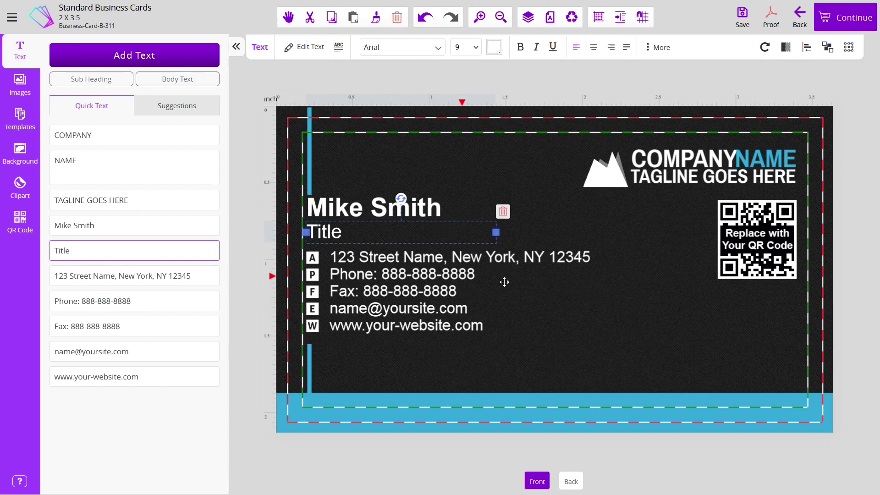
left_click(611, 190)
Delete the template's mountain logo and pick the red logo file from the desktop.
left_click(614, 178)
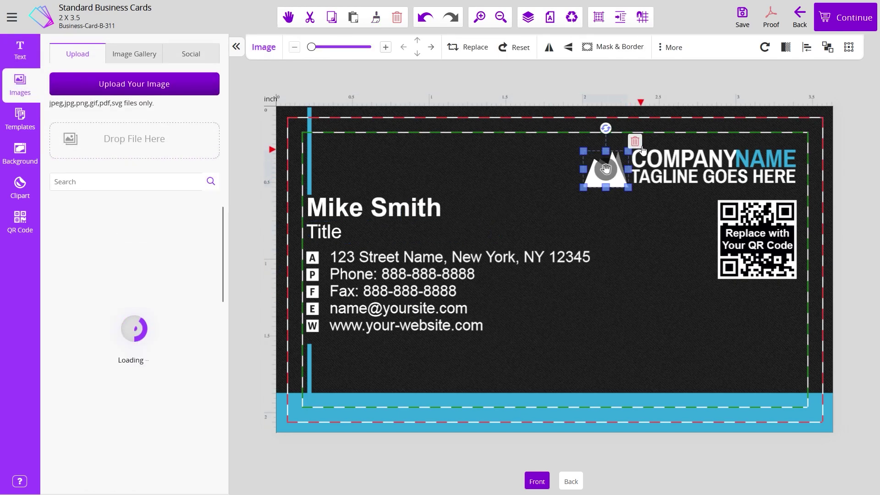
left_click(635, 141)
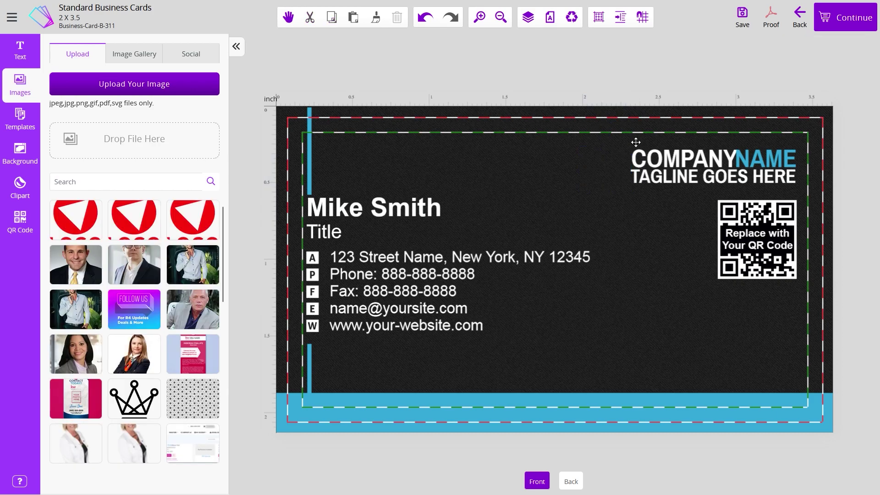
left_click(106, 87)
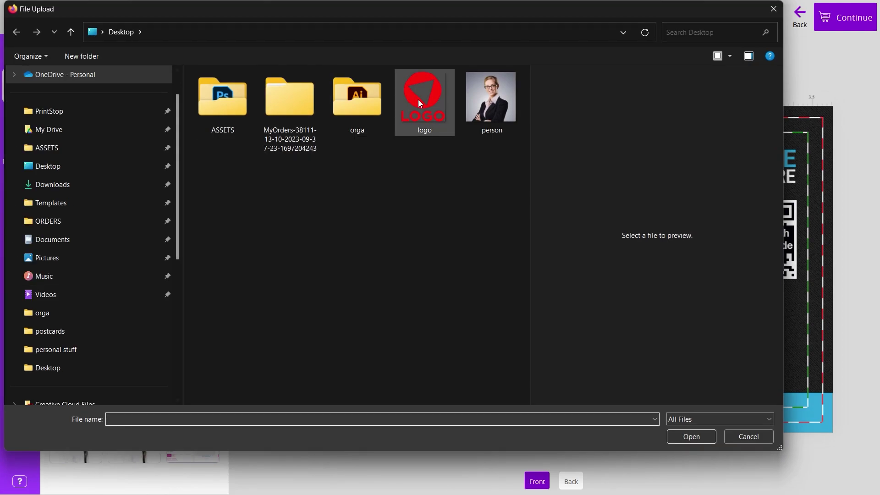
left_click(419, 100)
Upload the red logo, place it on the card and shrink it beside COMPANYNAME.
left_click(673, 436)
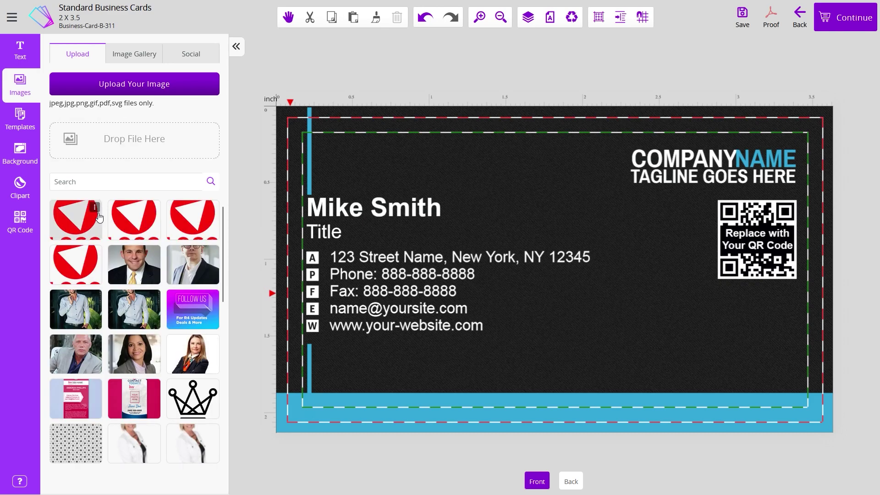
left_click_drag(96, 218, 592, 242)
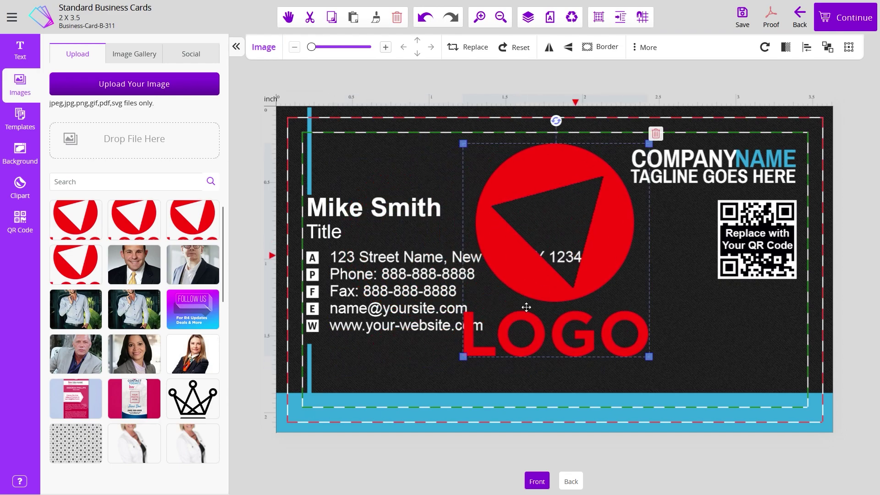
left_click_drag(463, 359, 580, 189)
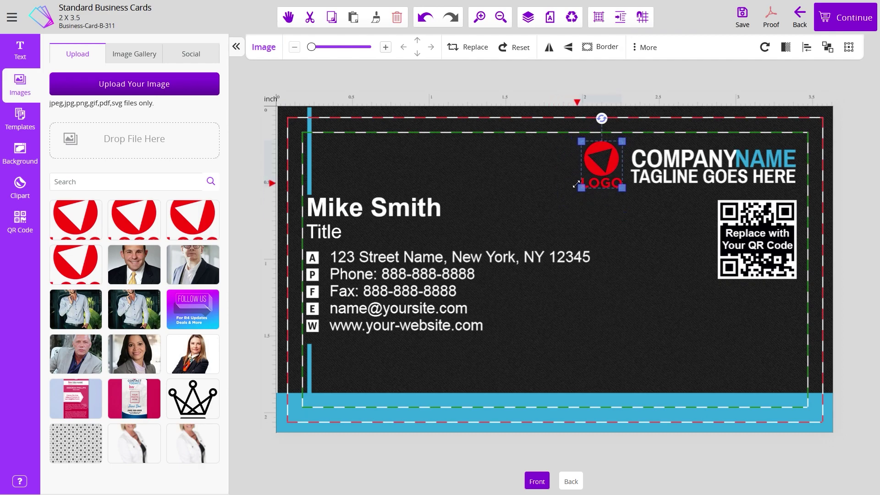
Fill the blue accent bar with red ee2324 and apply it to all blue accents.
left_click(562, 203)
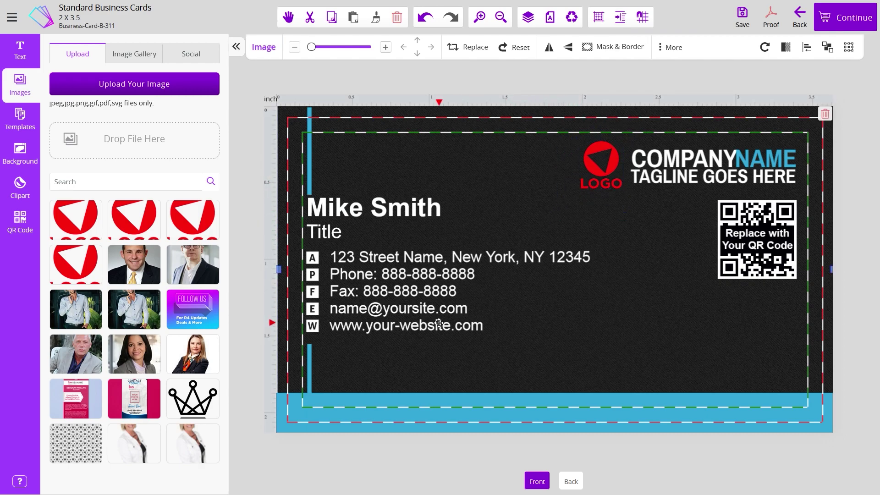
left_click(408, 219)
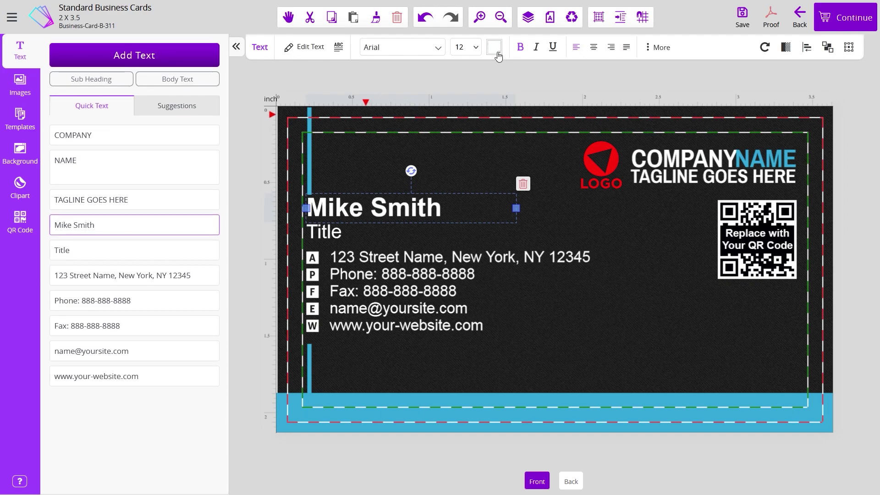
left_click(494, 47)
left_click(309, 156)
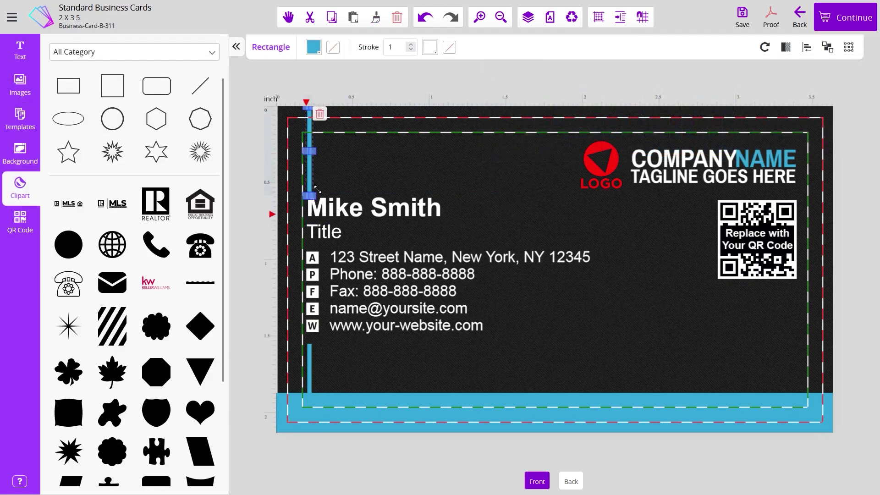
left_click(315, 49)
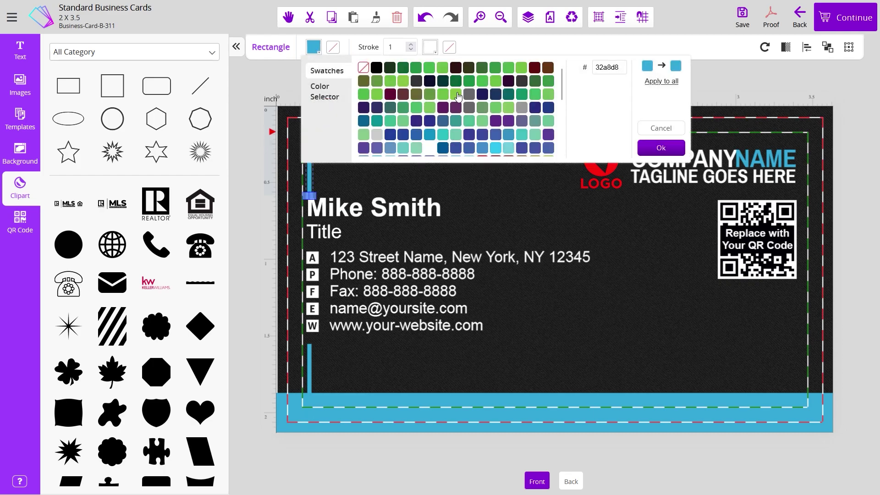
scroll(458, 95, "down", 5)
left_click(443, 81)
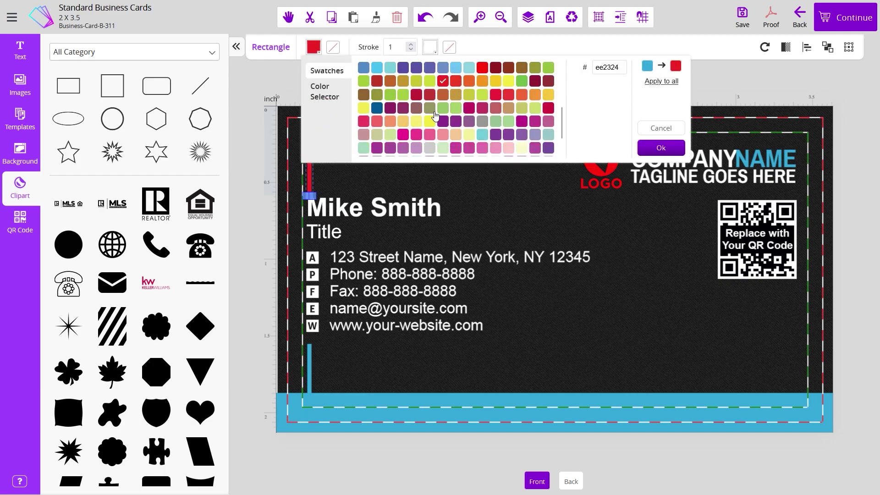
left_click(662, 85)
left_click(659, 287)
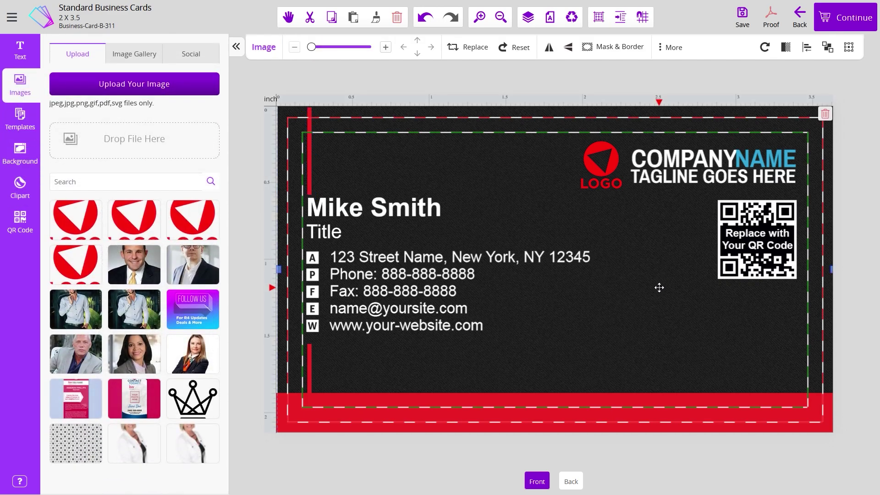
Delete the QR code placeholder from the card front and start a new QR code.
left_click(755, 261)
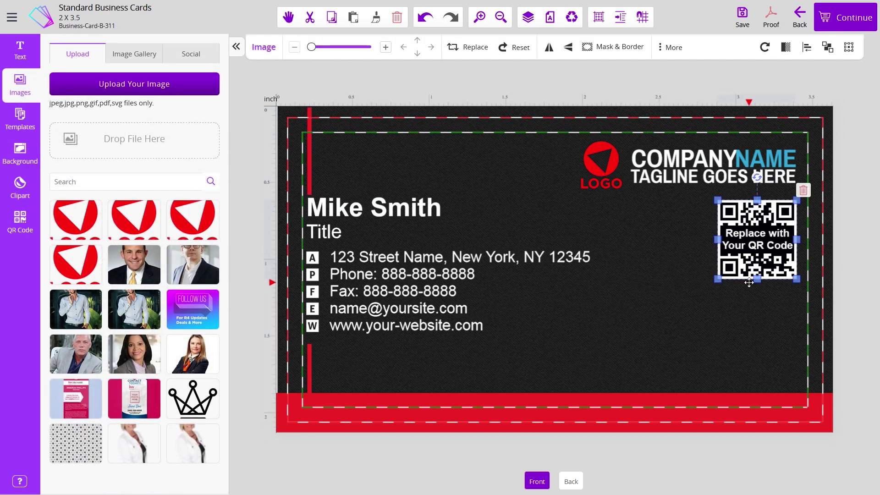
left_click(803, 191)
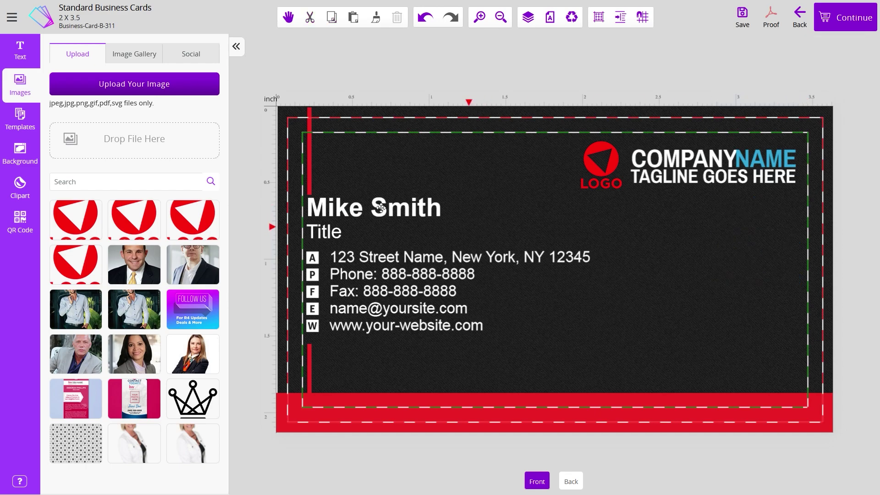
left_click(24, 231)
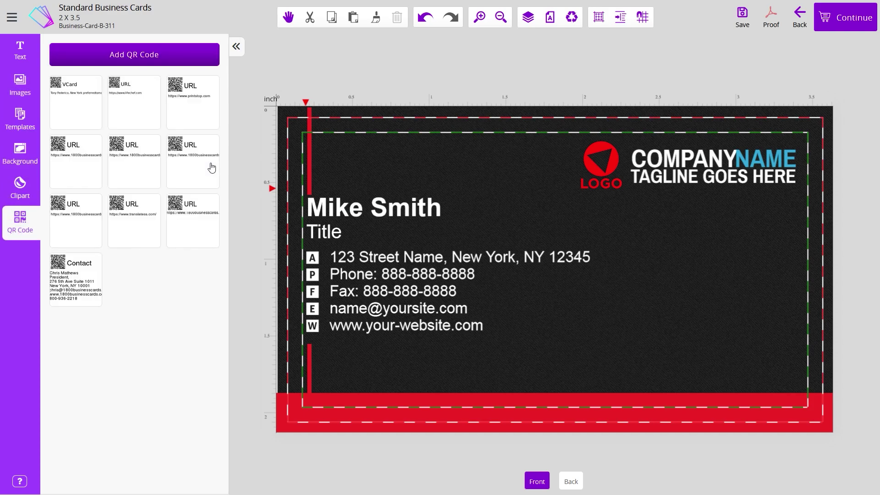
left_click(134, 56)
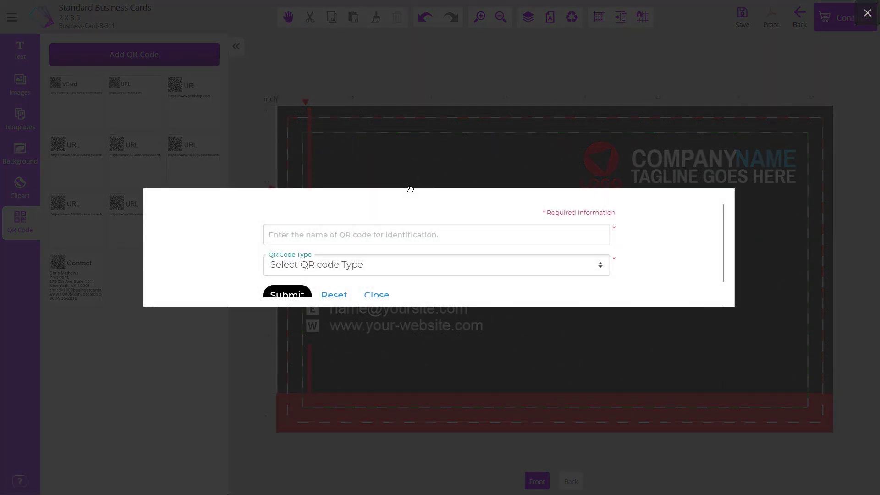
Choose URL as the QR code type, then close the form without adding one.
left_click(384, 268)
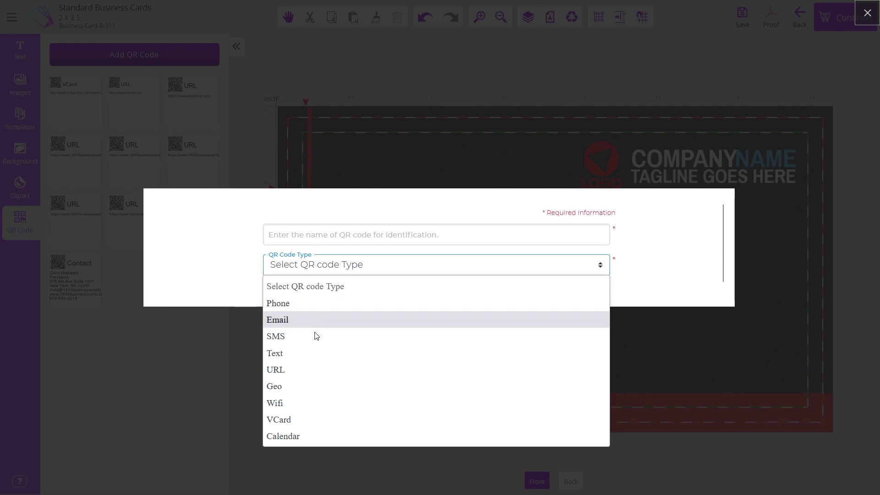
left_click(288, 368)
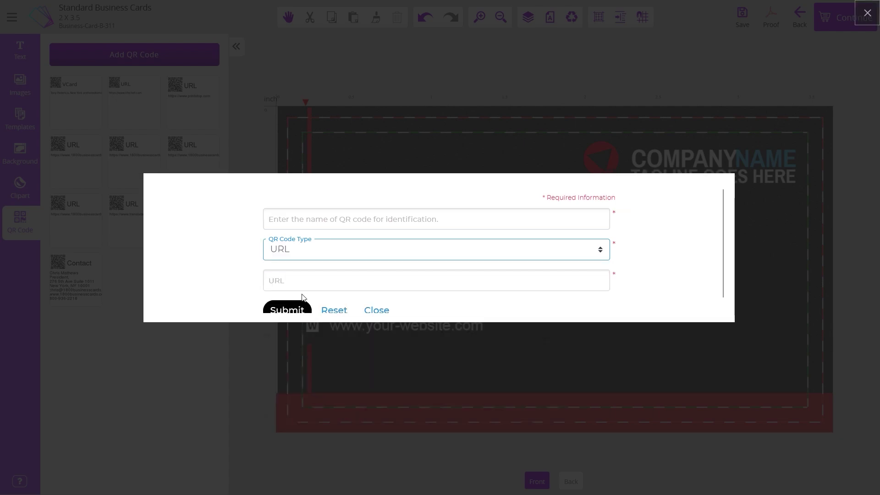
left_click(381, 312)
Review the card's back side, save the design, and keep the card name unchanged.
left_click(572, 483)
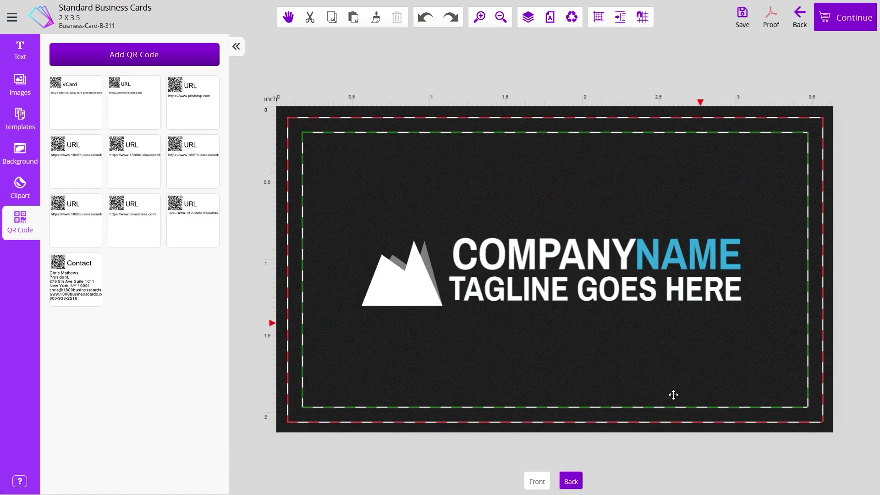
left_click(844, 28)
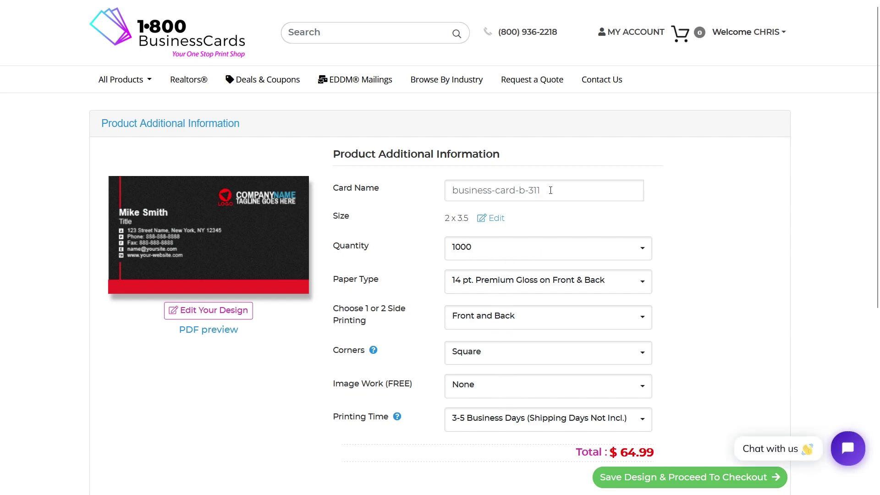
left_click_drag(551, 190, 451, 188)
left_click(739, 302)
scroll(710, 316, "down", 1)
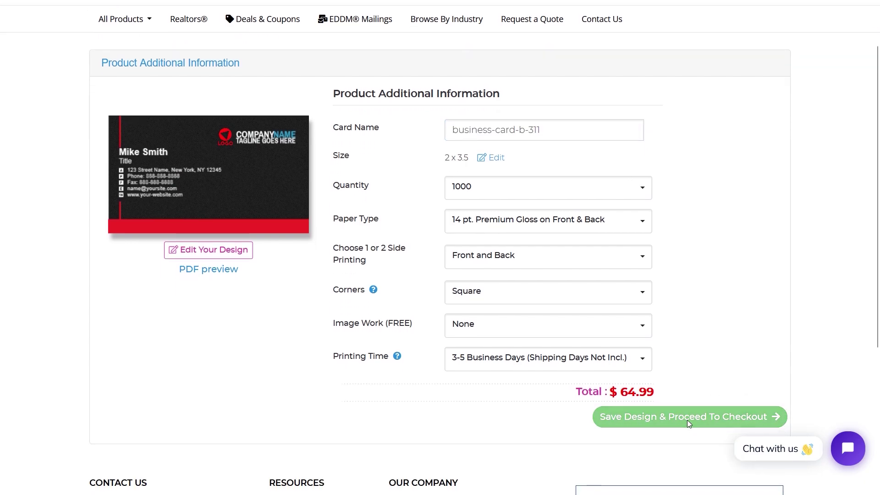
Check out the cart with free Ground shipping and begin special instructions on Payment Details.
left_click(694, 420)
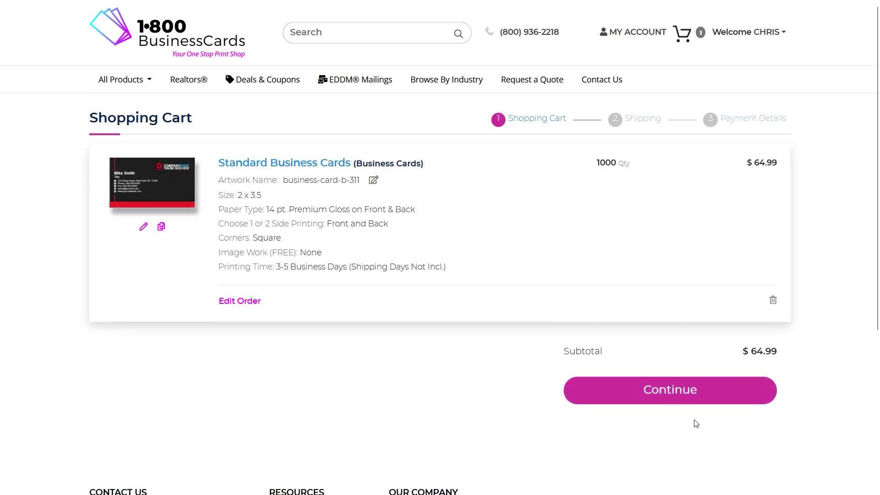
left_click(661, 397)
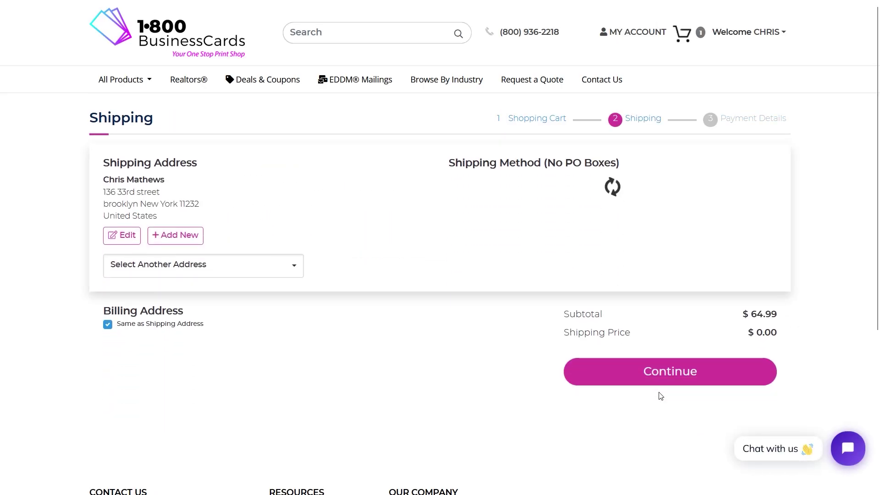
left_click(535, 198)
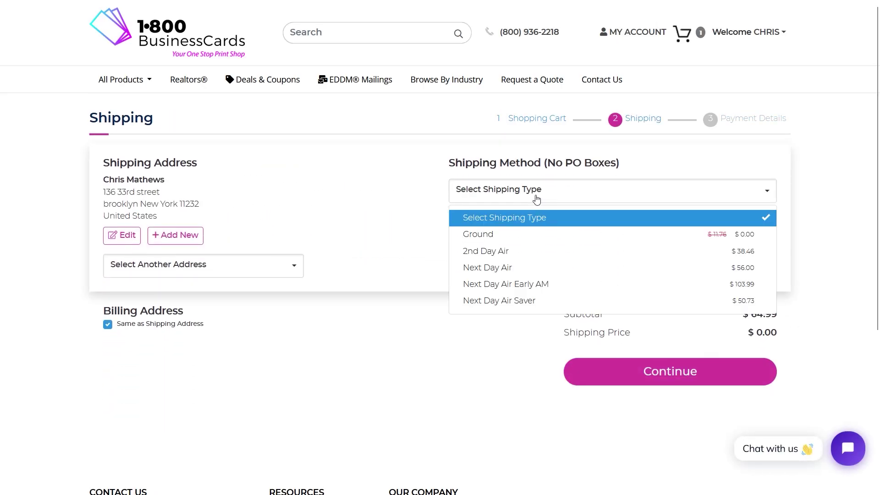
left_click(502, 239)
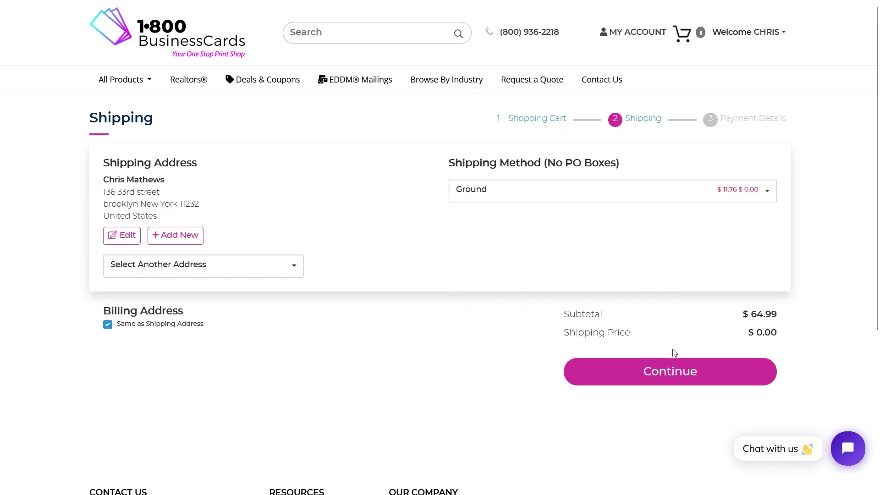
left_click(663, 374)
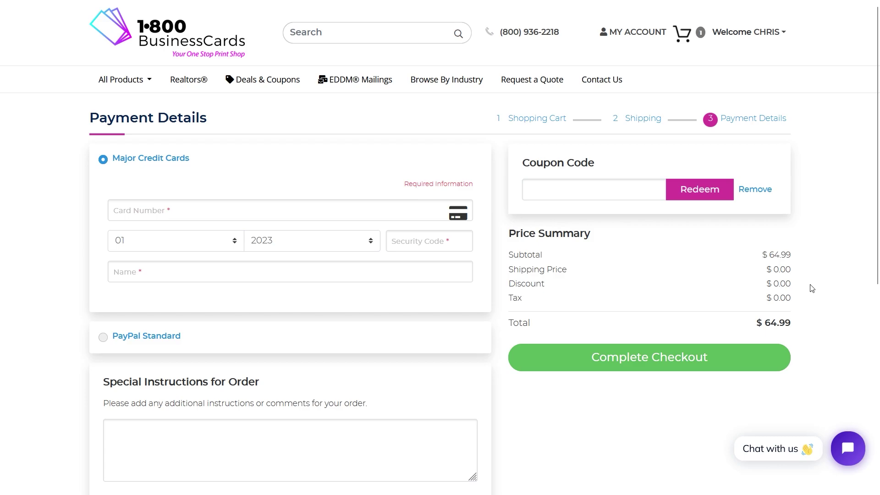
scroll(736, 273, "down", 1)
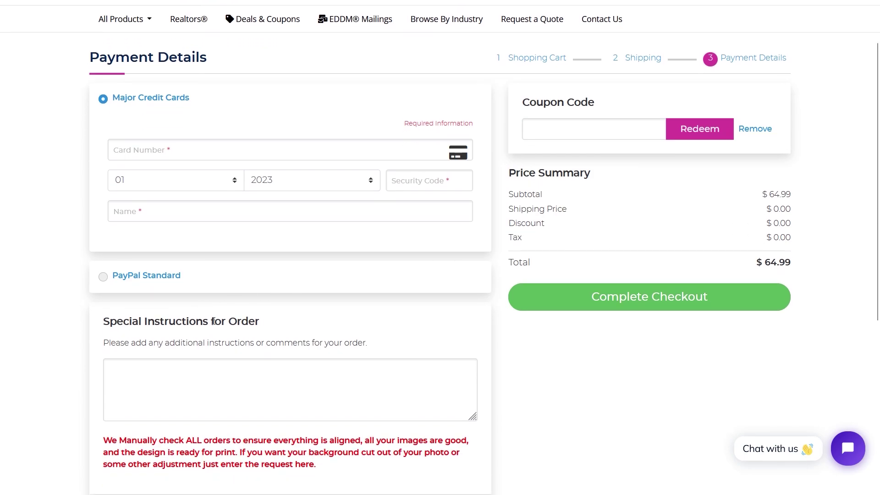
left_click(209, 379)
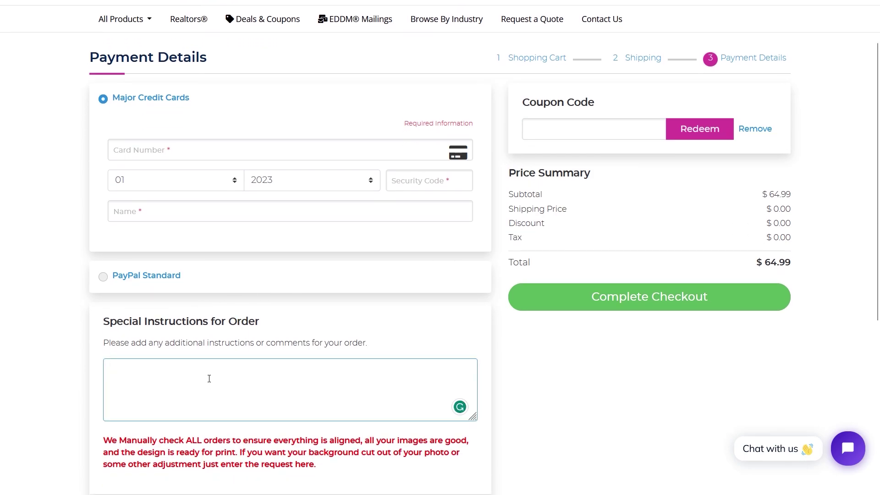